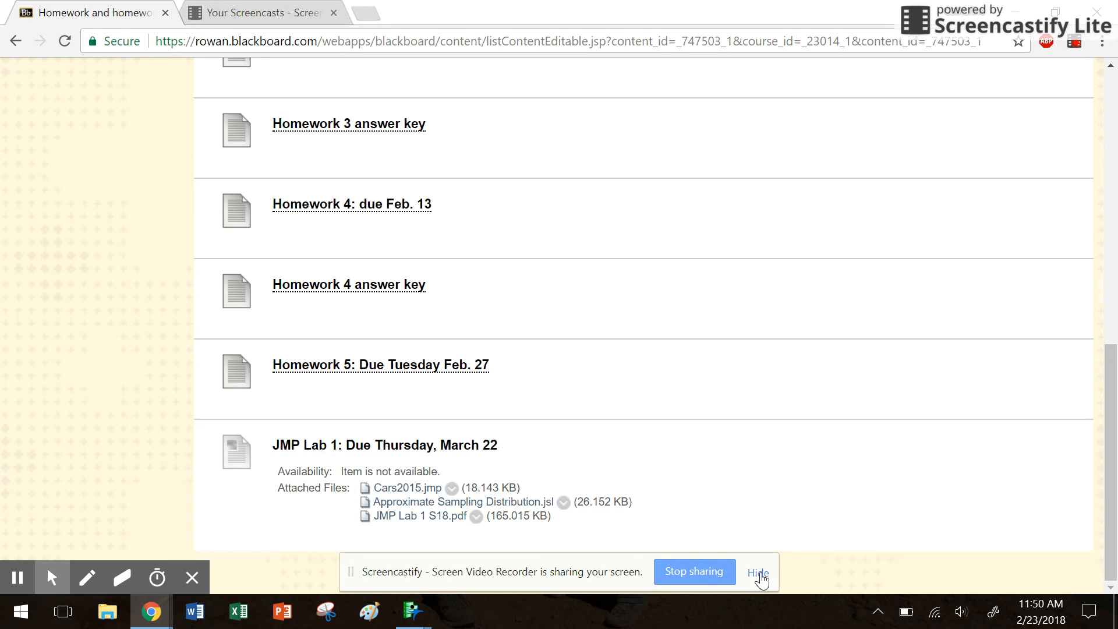
- Download Approximate Sampling Distribution.jsl from the JMP Lab 1 item, open it in JMP Pro and reposition its window
{"action": "left_click", "coordinate": [758, 573]}
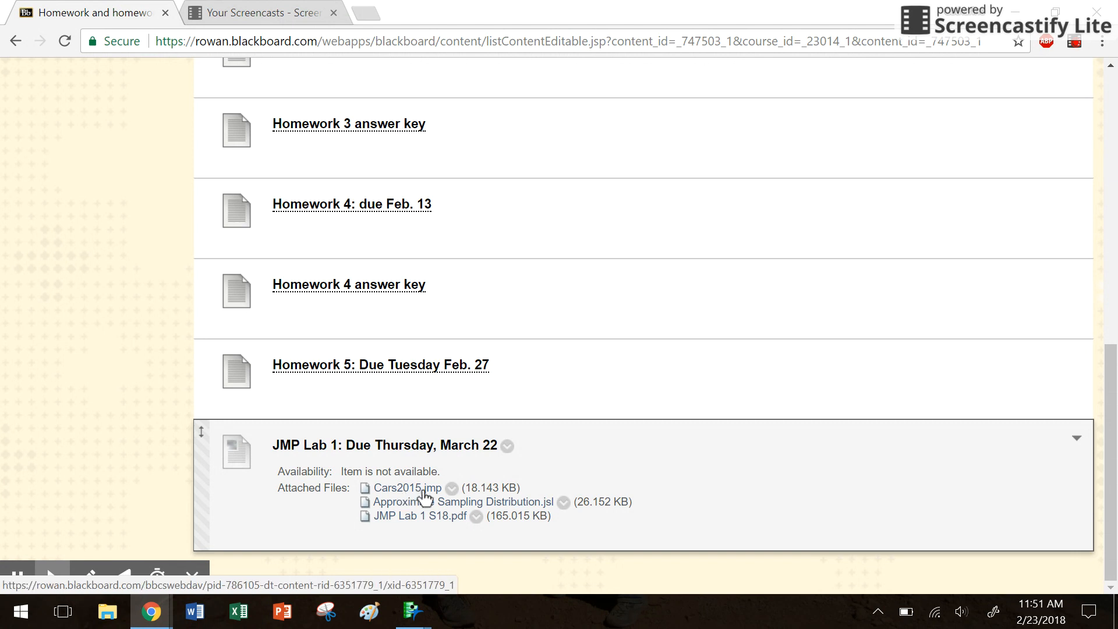
{"action": "mouse_move", "coordinate": [413, 612]}
{"action": "mouse_move", "coordinate": [488, 526]}
{"action": "mouse_move", "coordinate": [151, 611]}
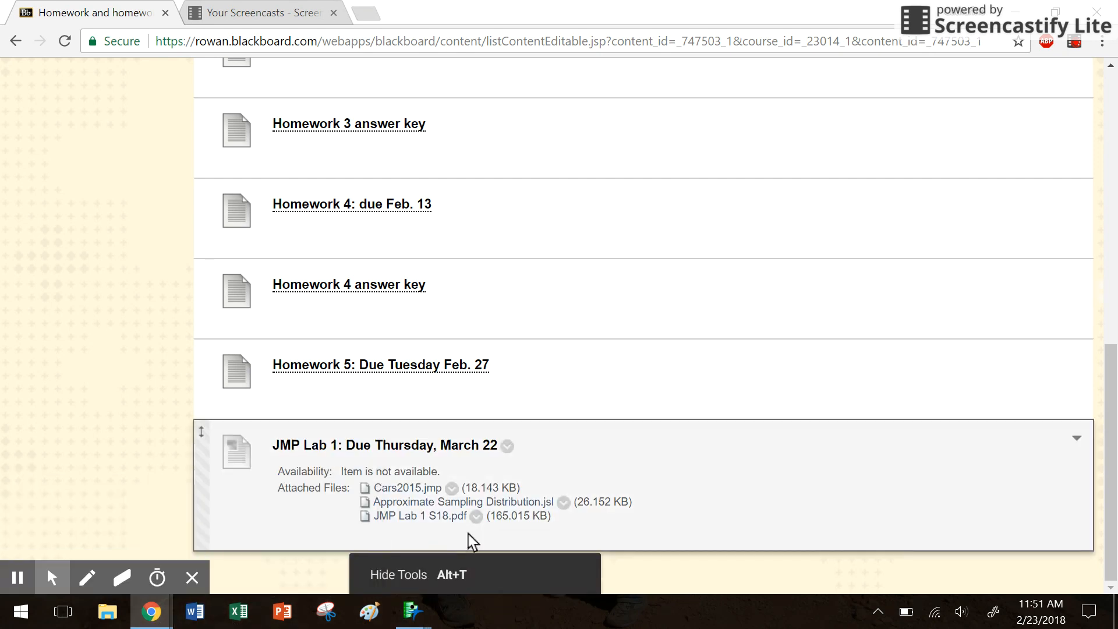
{"action": "left_click", "coordinate": [516, 504]}
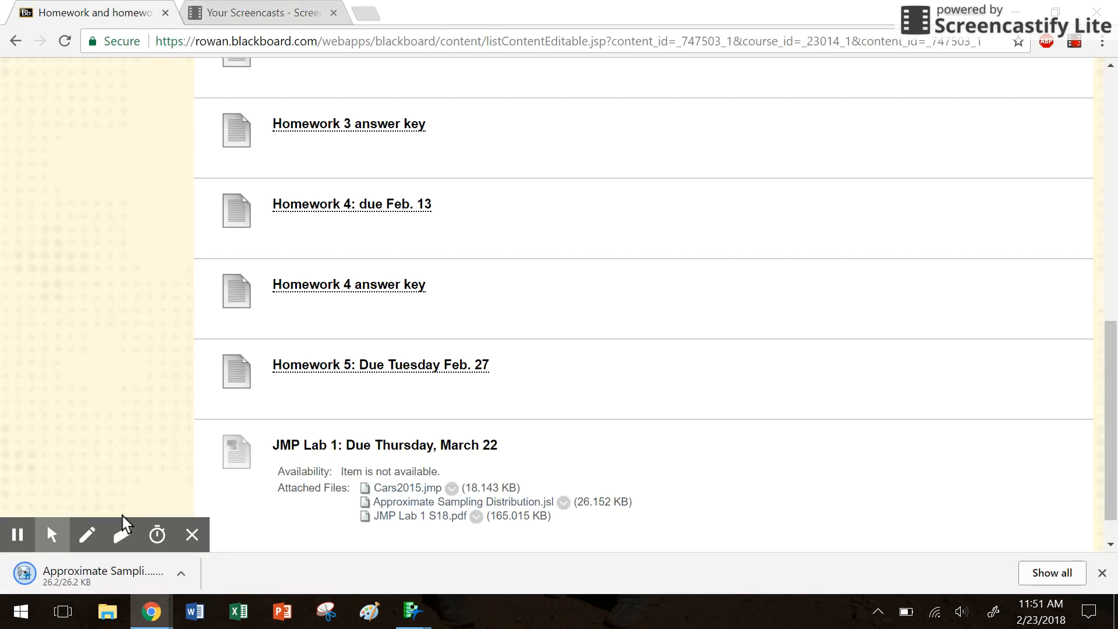
{"action": "left_click", "coordinate": [100, 580]}
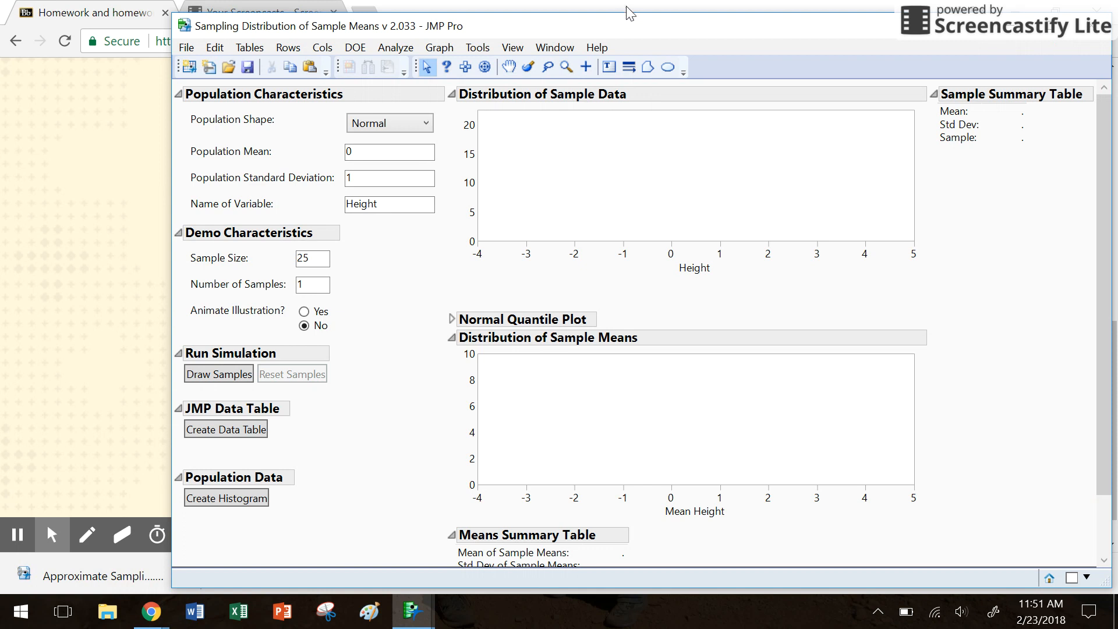
{"action": "left_click_drag", "start_coordinate": [626, 27], "coordinate": [527, 21]}
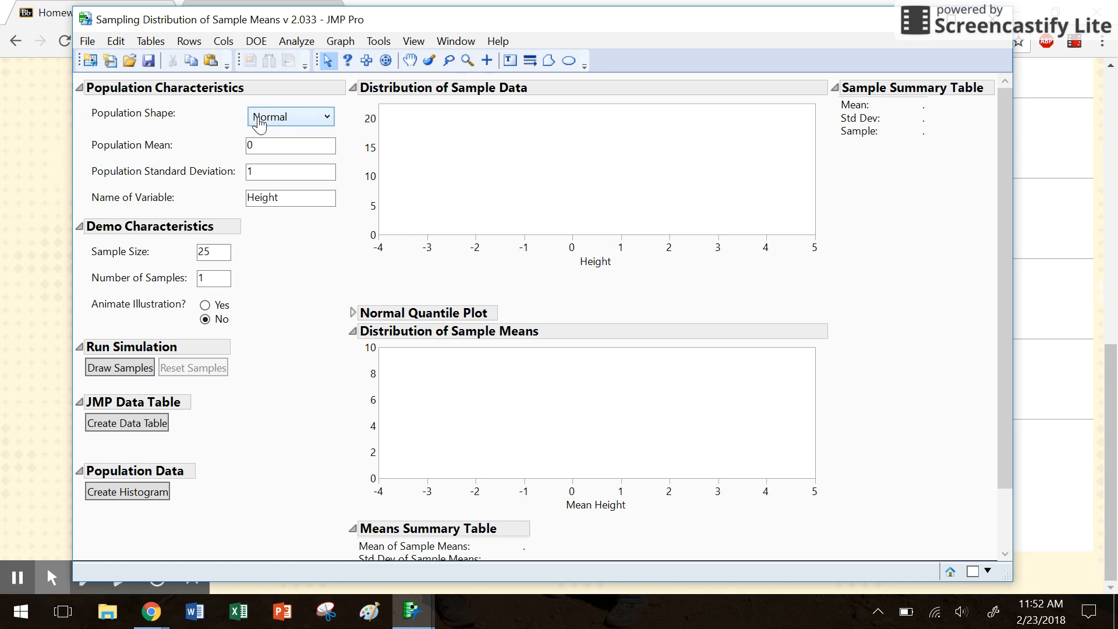
- Set the population shape to My Data and choose the Cars2015 (1) table as its source
{"action": "left_click", "coordinate": [281, 123]}
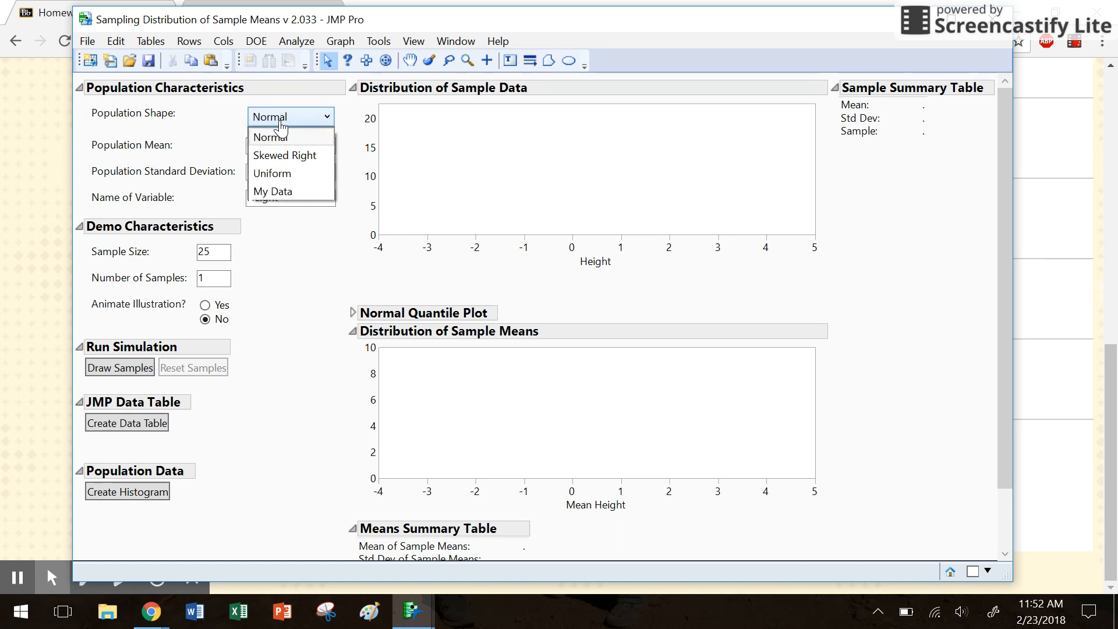
{"action": "left_click", "coordinate": [285, 193]}
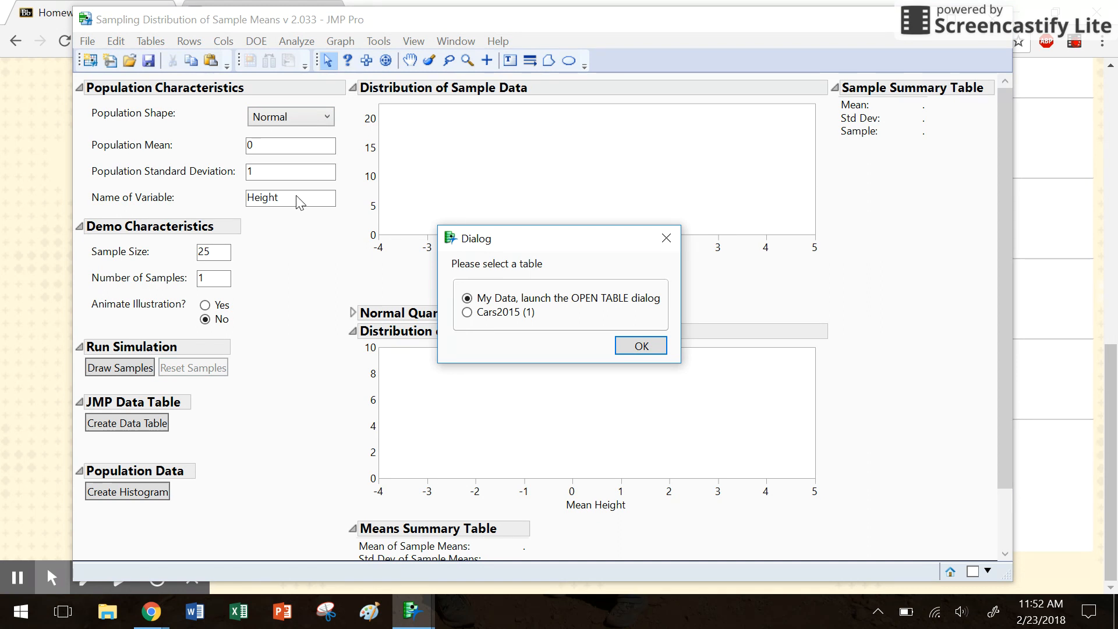
{"action": "left_click", "coordinate": [468, 313]}
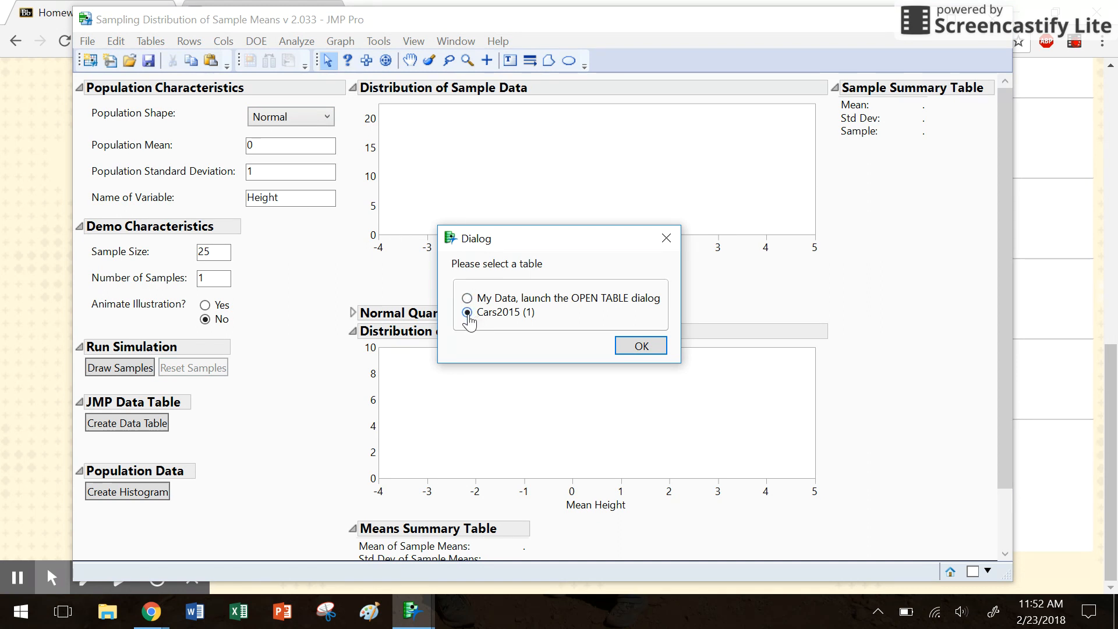
{"action": "left_click", "coordinate": [636, 347]}
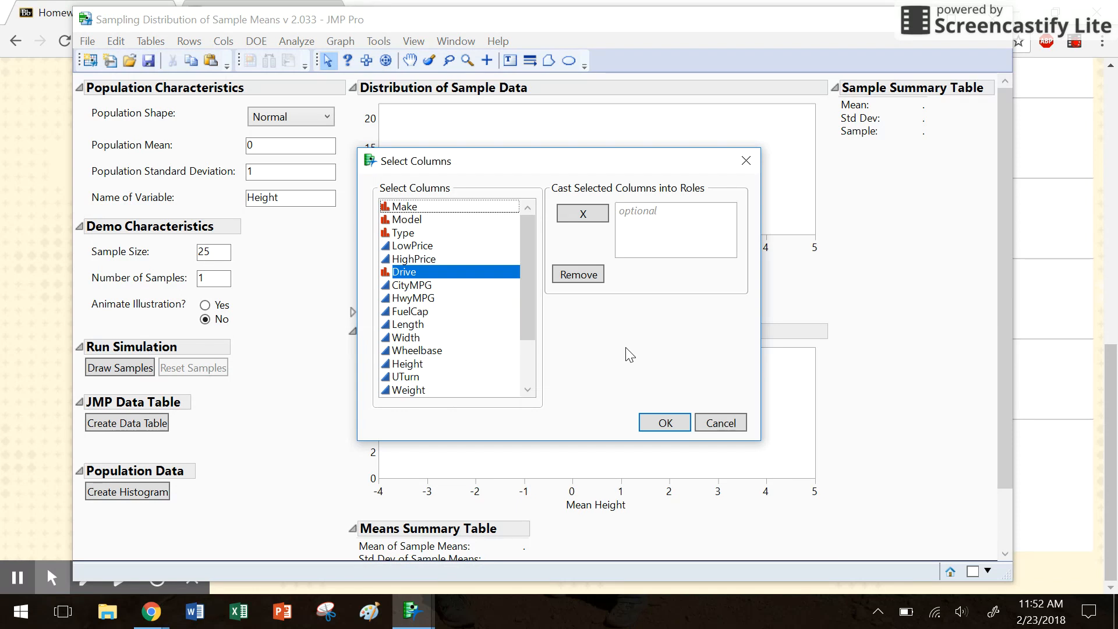
- Cast the Height column into the X role and confirm the column selection
{"action": "left_click_drag", "start_coordinate": [529, 300], "coordinate": [526, 329]}
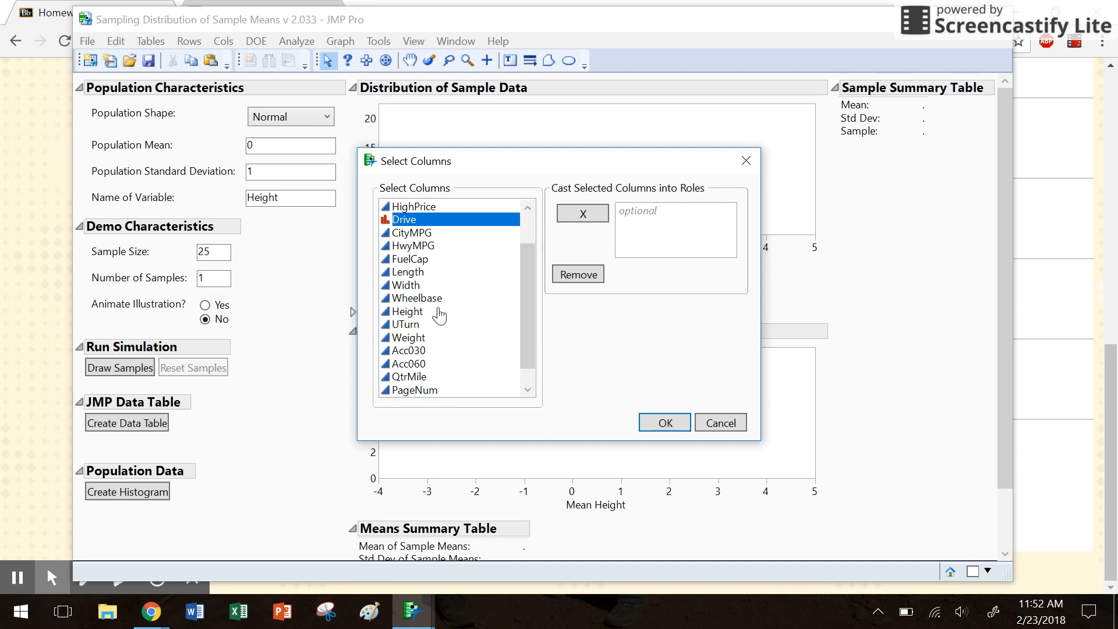
{"action": "left_click", "coordinate": [436, 312]}
{"action": "left_click", "coordinate": [581, 217]}
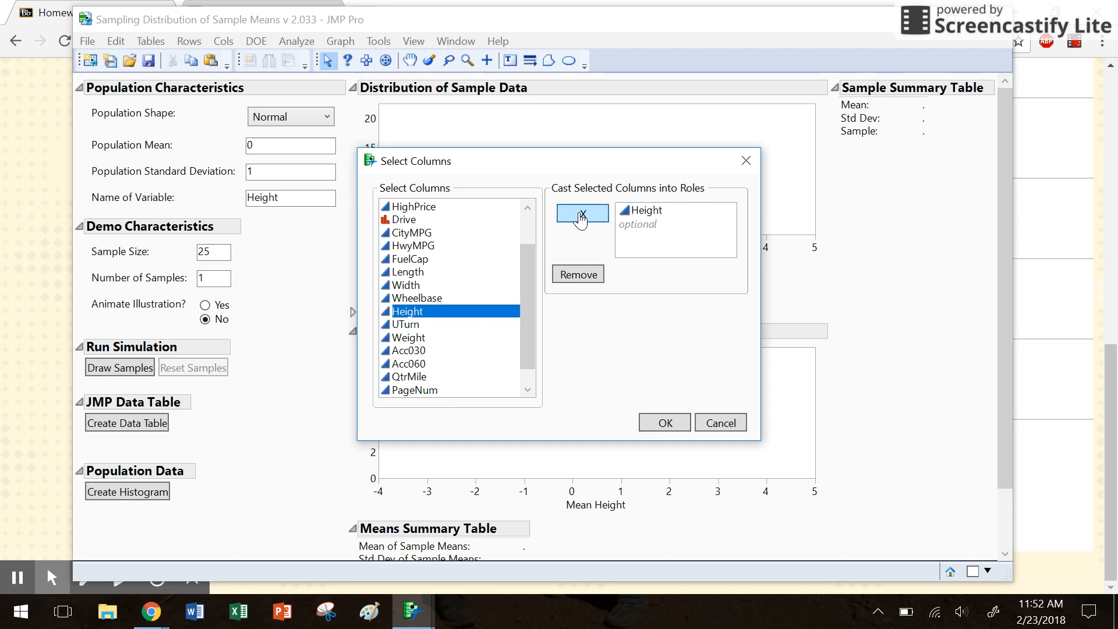
{"action": "left_click", "coordinate": [677, 433]}
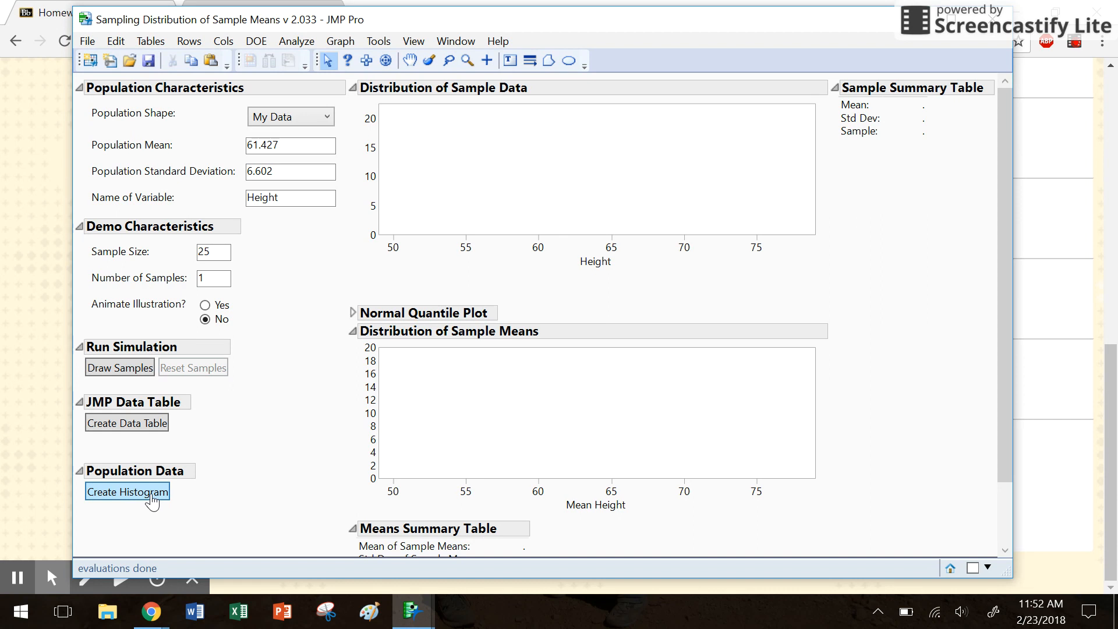
- Create a histogram of the population data, then minimize the histogram and population data table windows
{"action": "left_click", "coordinate": [115, 499]}
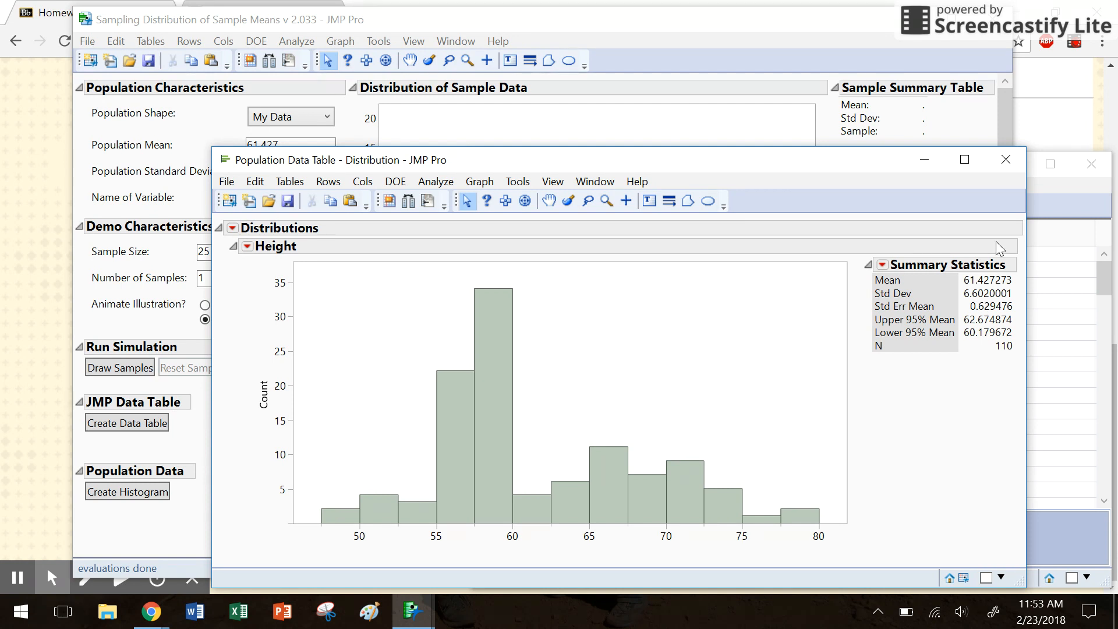
{"action": "left_click", "coordinate": [934, 166]}
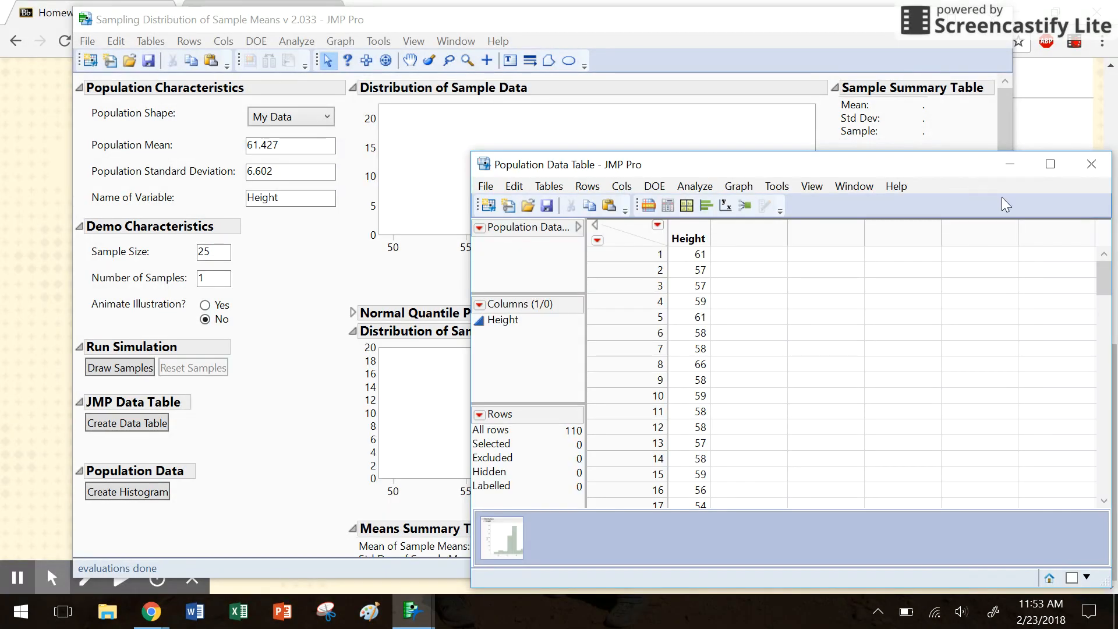
{"action": "left_click", "coordinate": [1011, 165]}
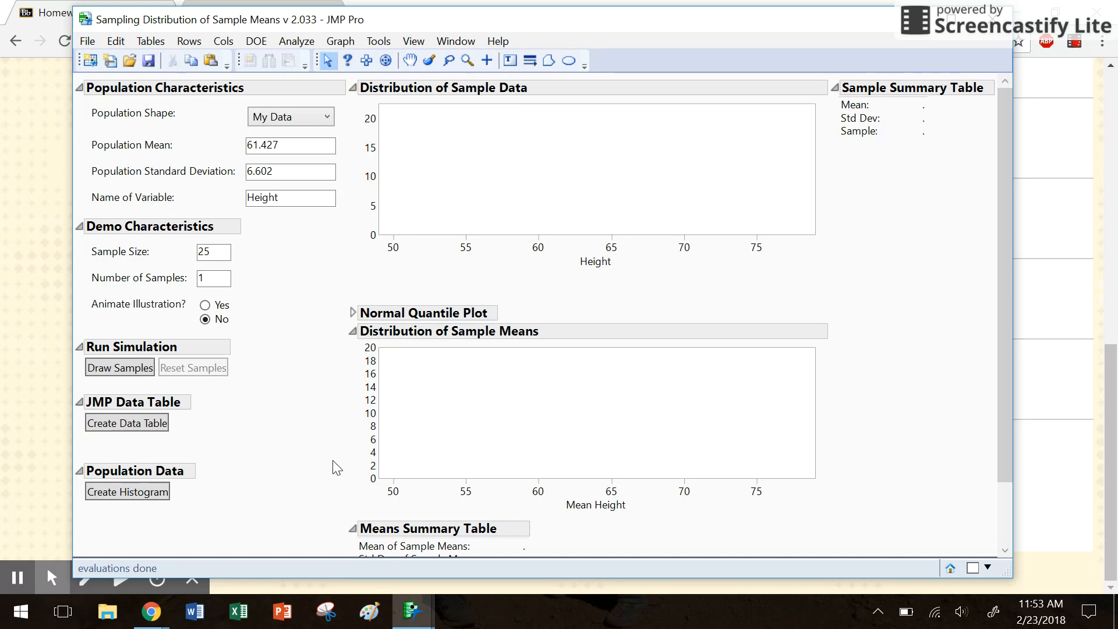
- Set the sample size to 4 and draw two single samples one after the other
{"action": "double_click", "coordinate": [219, 254]}
{"action": "type", "text": "4"}
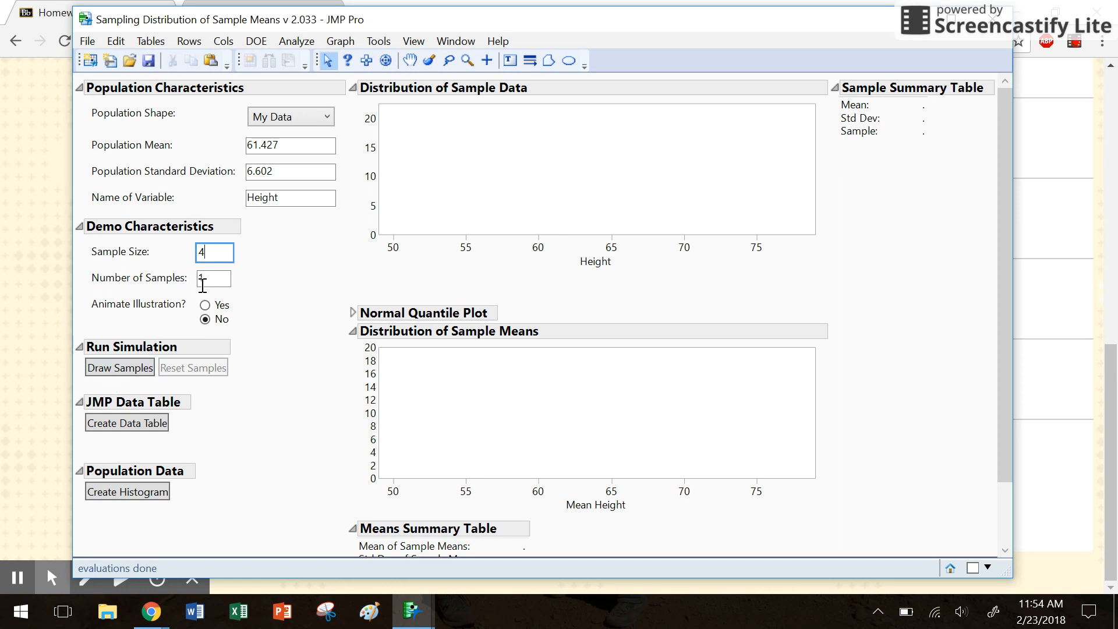
{"action": "left_click", "coordinate": [136, 372]}
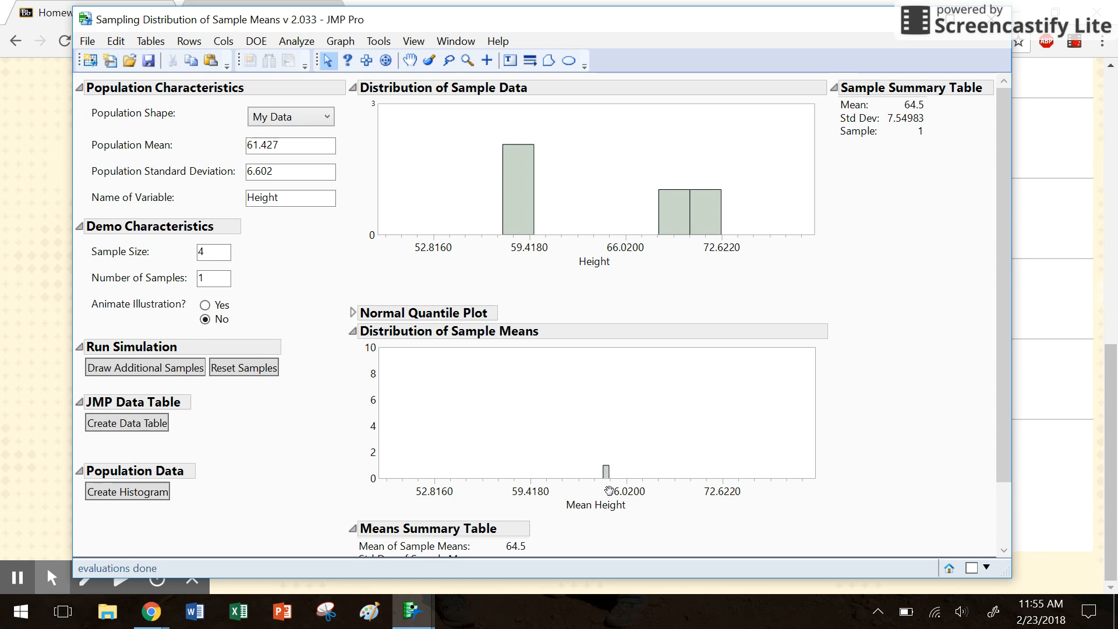
{"action": "left_click", "coordinate": [157, 373]}
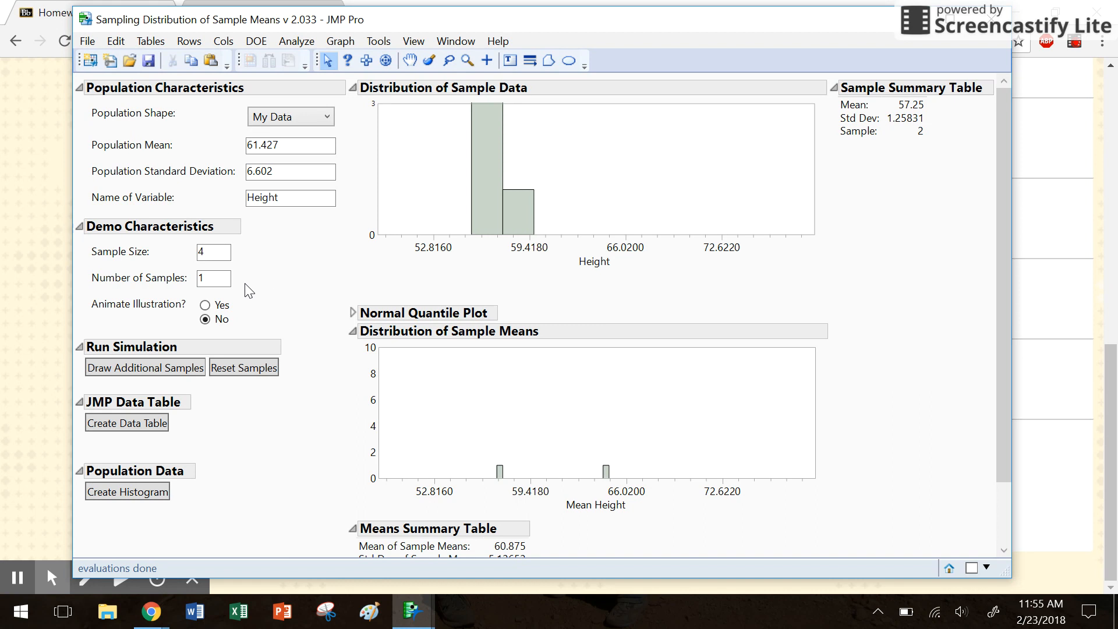
- Set the number of samples to 1000 and draw the additional samples
{"action": "left_click", "coordinate": [213, 280]}
{"action": "type", "text": "1000"}
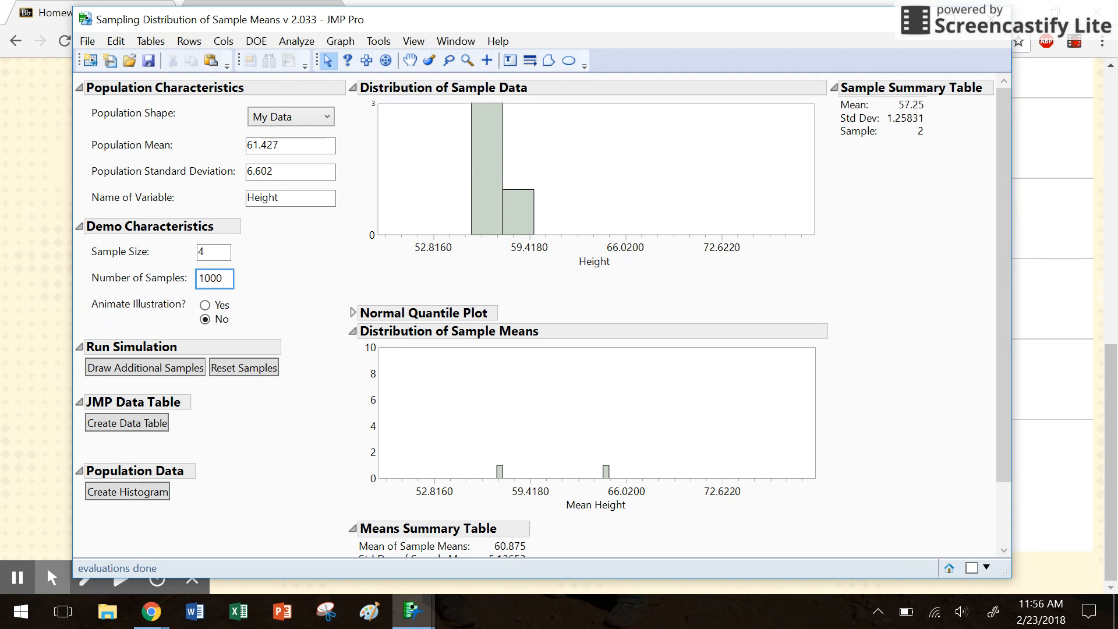
{"action": "left_click", "coordinate": [171, 368]}
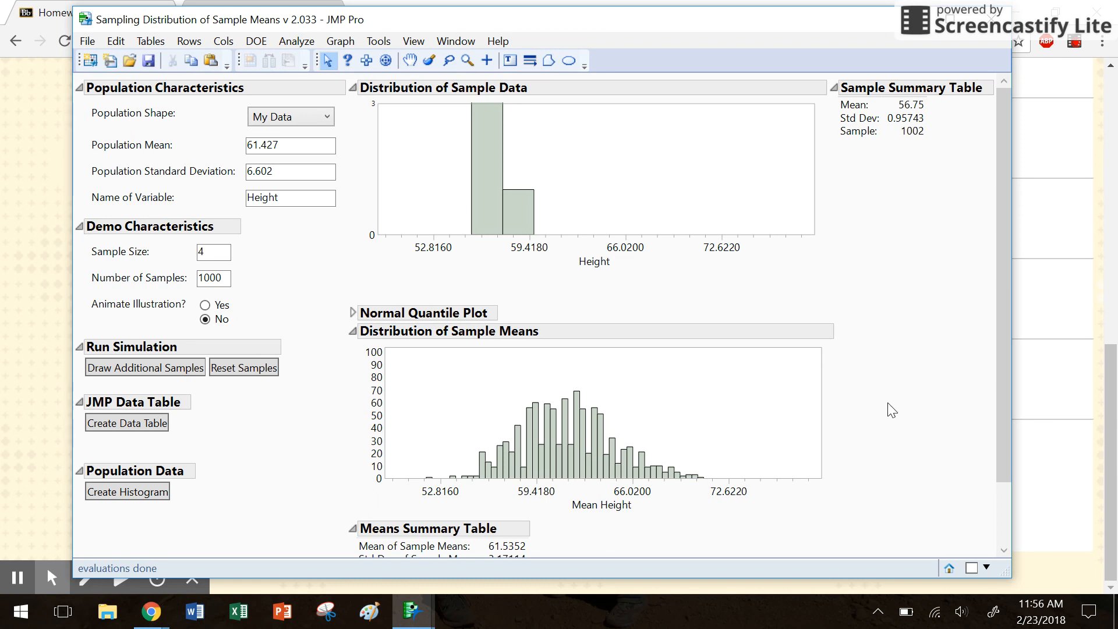
- Compare the distribution of sample means and the Means Summary Table with the population Height histogram and its summary statistics
{"action": "left_click", "coordinate": [1007, 379]}
{"action": "left_click_drag", "start_coordinate": [1006, 378], "coordinate": [1006, 480]}
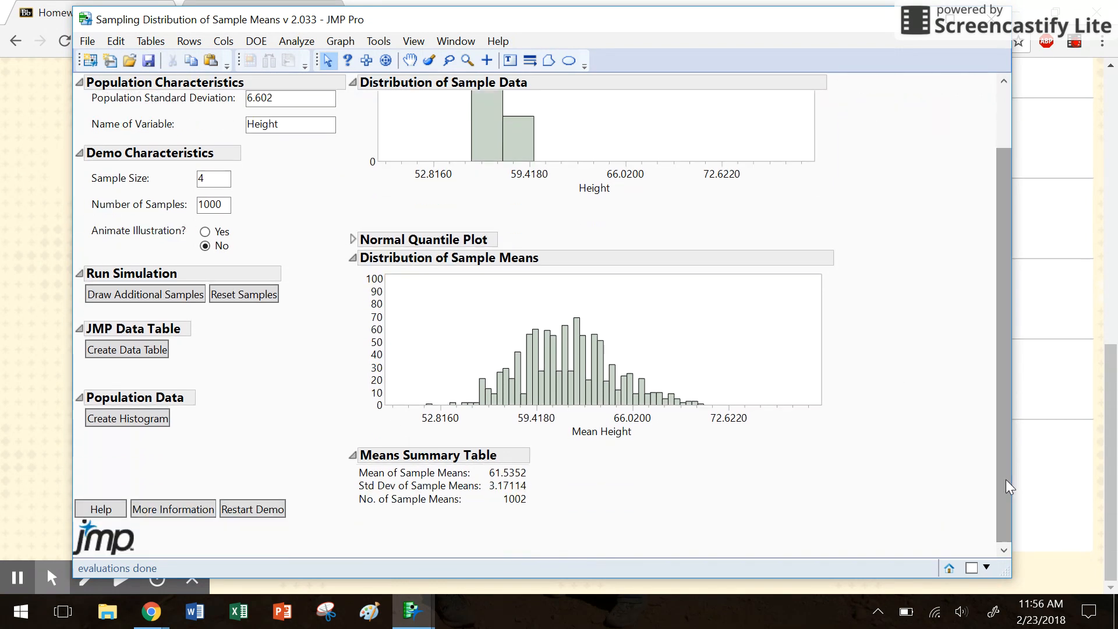
{"action": "left_click", "coordinate": [1000, 316]}
{"action": "left_click_drag", "start_coordinate": [1002, 322], "coordinate": [990, 261]}
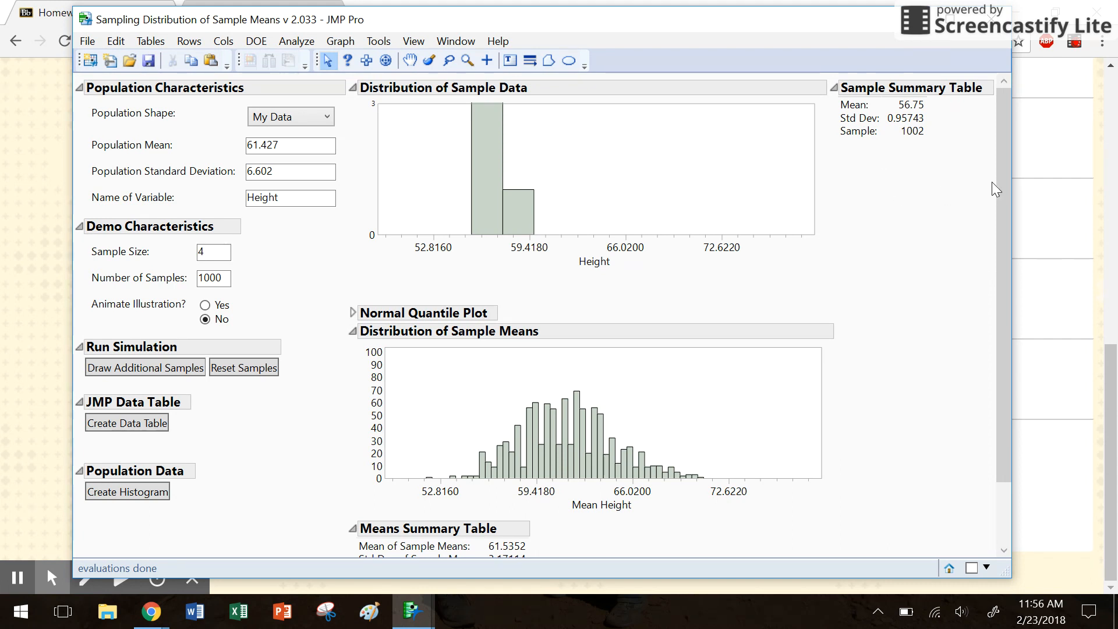
{"action": "left_click_drag", "start_coordinate": [994, 181], "coordinate": [1012, 313]}
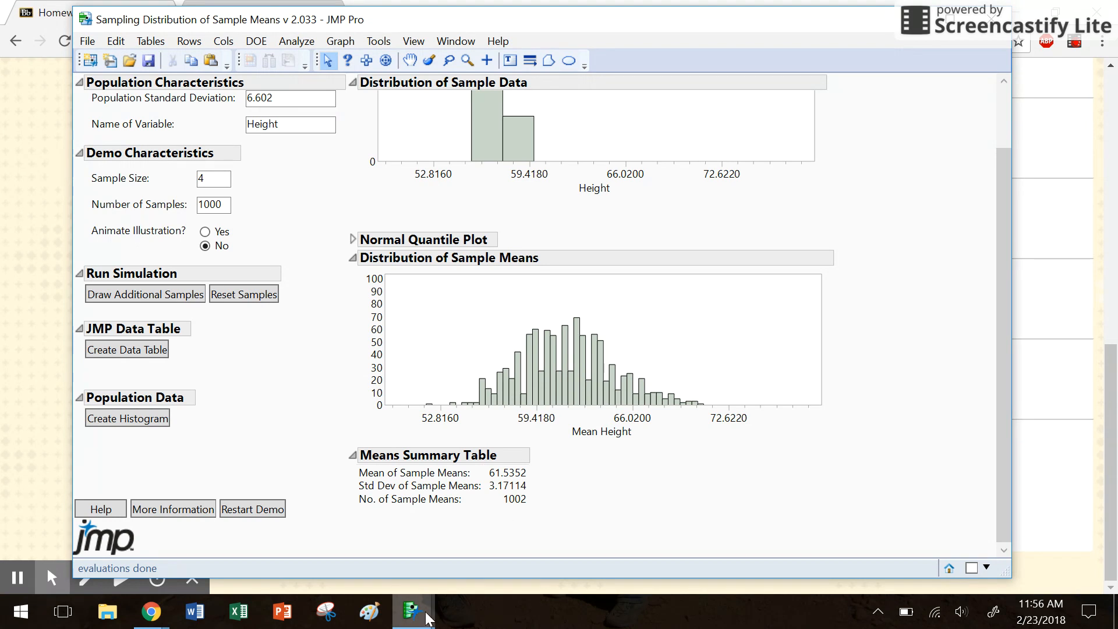
{"action": "mouse_move", "coordinate": [429, 618]}
{"action": "left_click", "coordinate": [721, 534]}
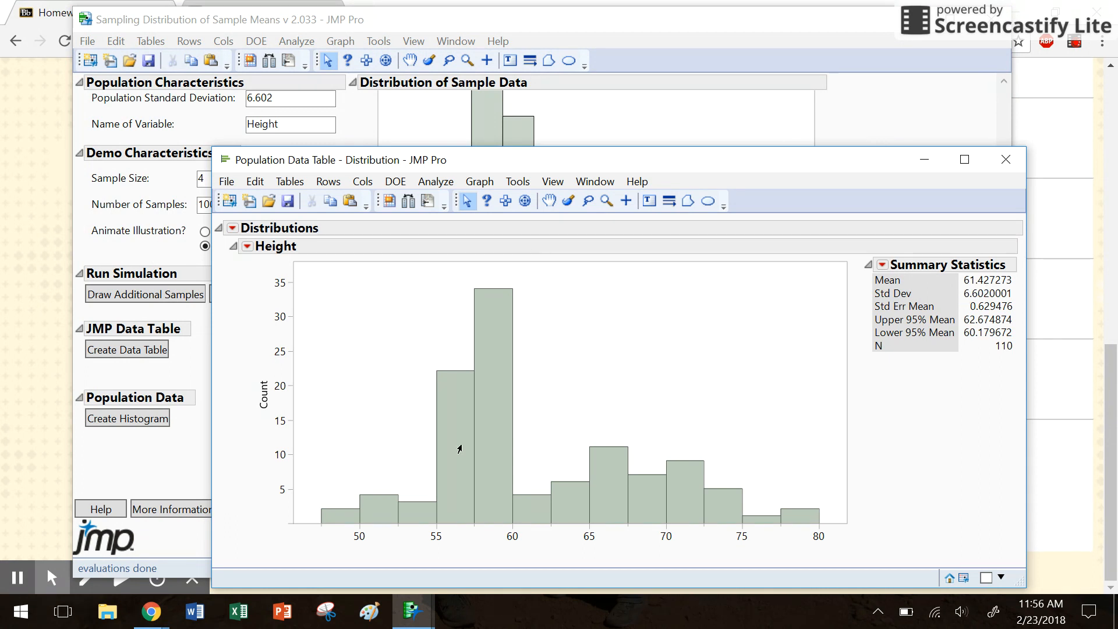
{"action": "left_click", "coordinate": [934, 159]}
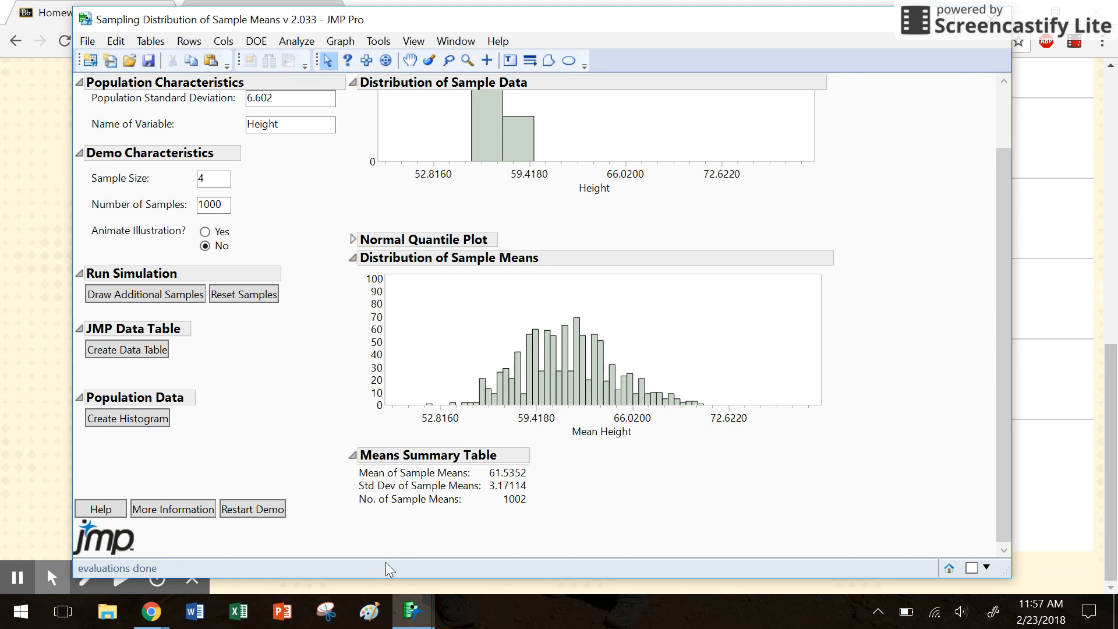
{"action": "left_click", "coordinate": [413, 612]}
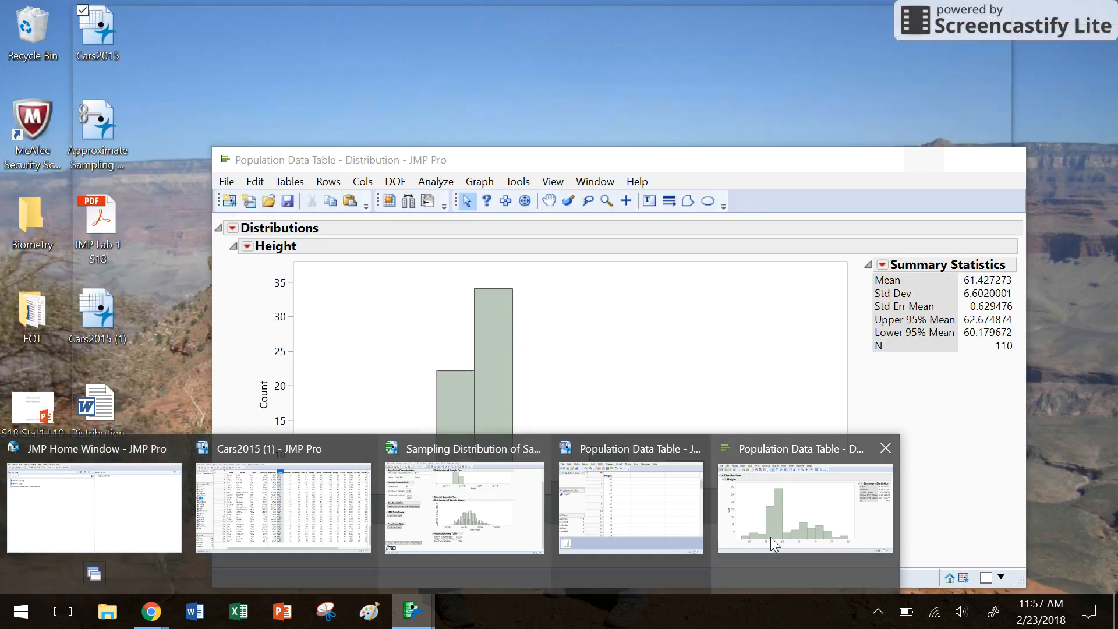
{"action": "left_click", "coordinate": [805, 507]}
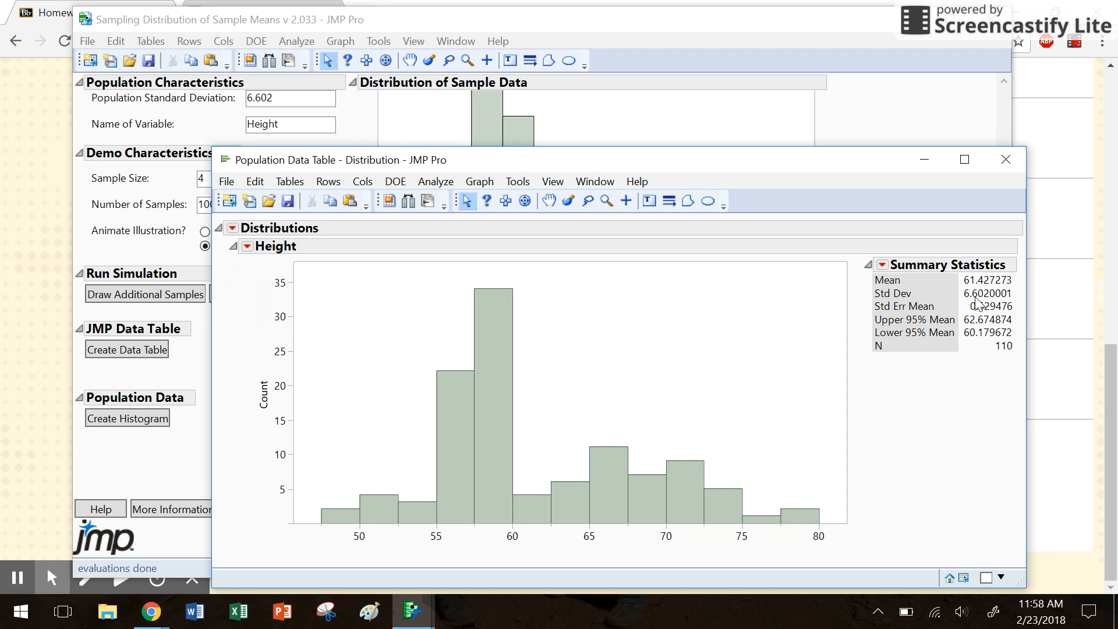
{"action": "left_click", "coordinate": [648, 23]}
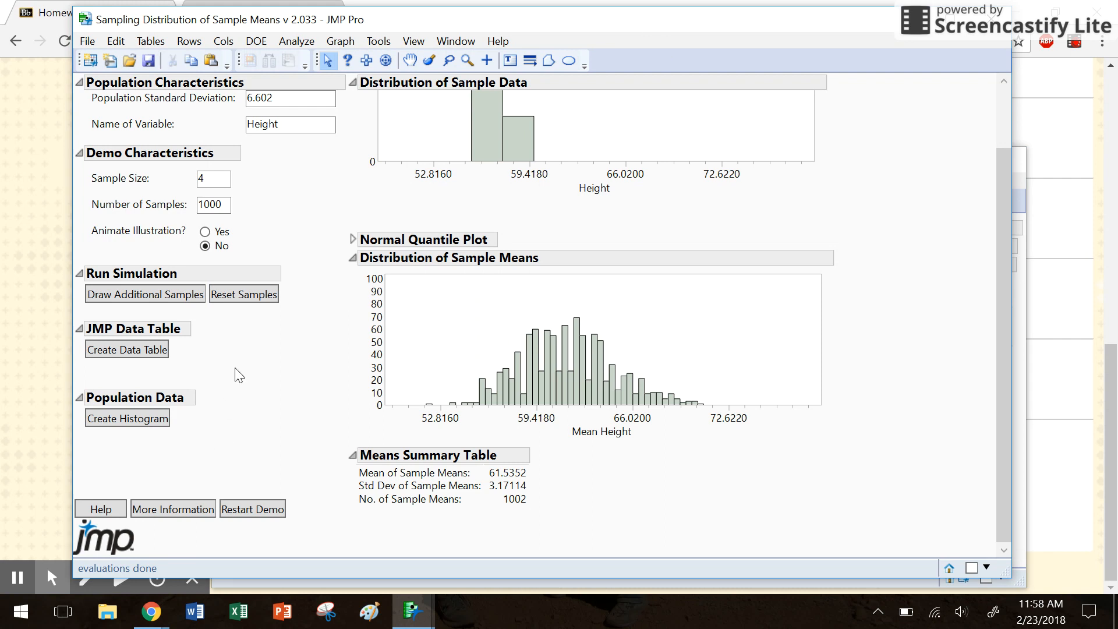
{"action": "double_click", "coordinate": [204, 177]}
{"action": "key", "text": "BackSpace"}
{"action": "type", "text": "4"}
- Minimize the population distribution window and maximize the Sampling Distribution of Sample Means window
{"action": "left_click_drag", "start_coordinate": [1008, 422], "coordinate": [1012, 305]}
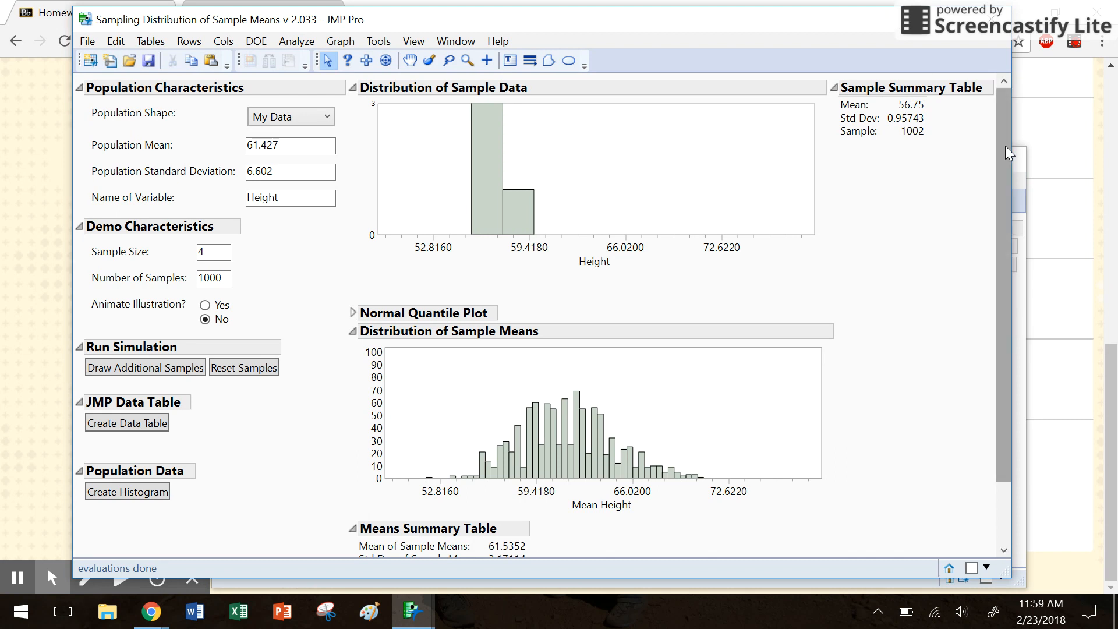
{"action": "left_click", "coordinate": [1023, 184]}
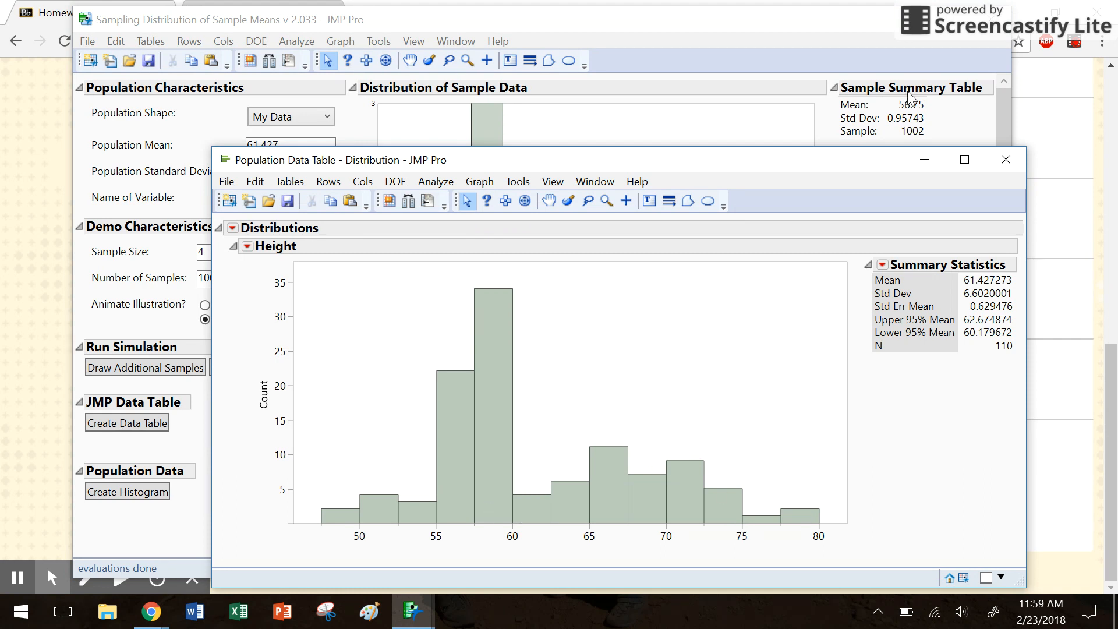
{"action": "left_click", "coordinate": [925, 159]}
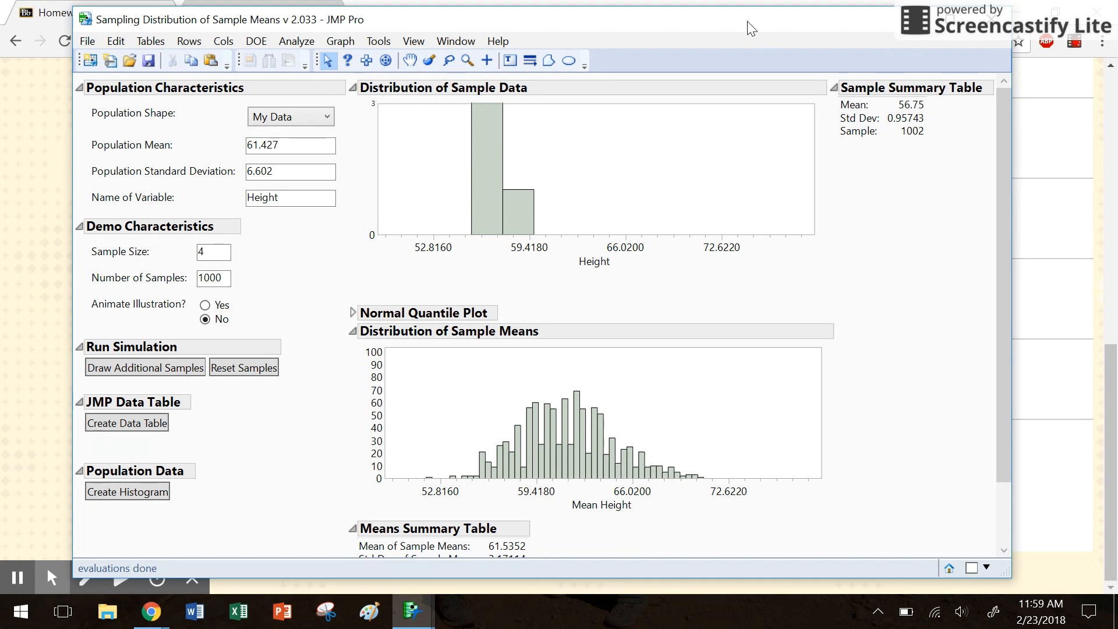
{"action": "left_click_drag", "start_coordinate": [750, 28], "coordinate": [483, 40]}
{"action": "double_click", "coordinate": [483, 40]}
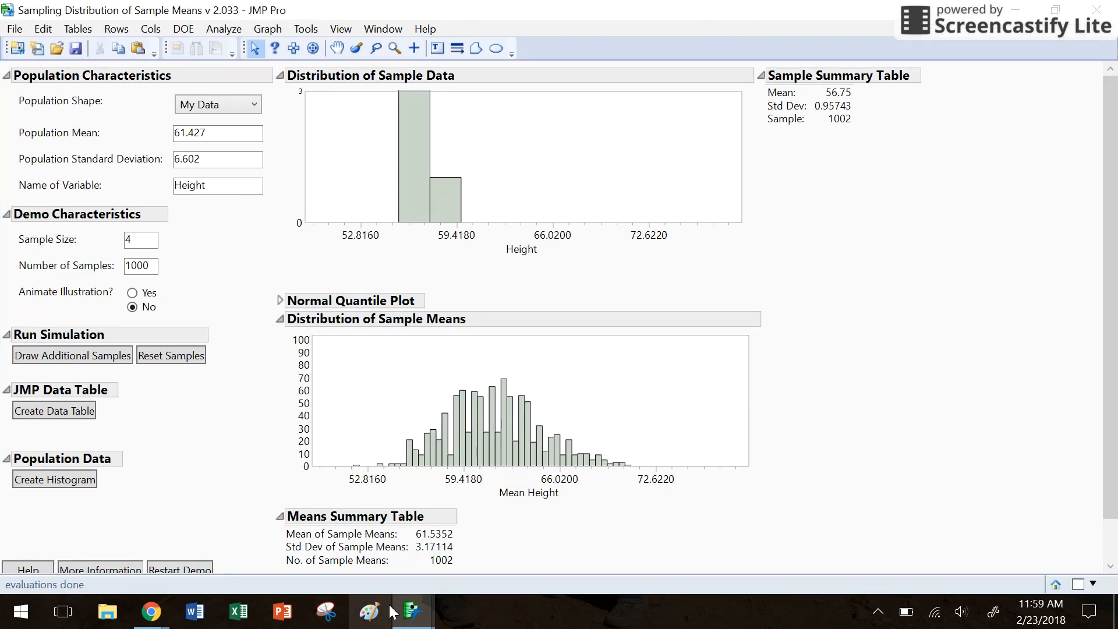
{"action": "mouse_move", "coordinate": [396, 616]}
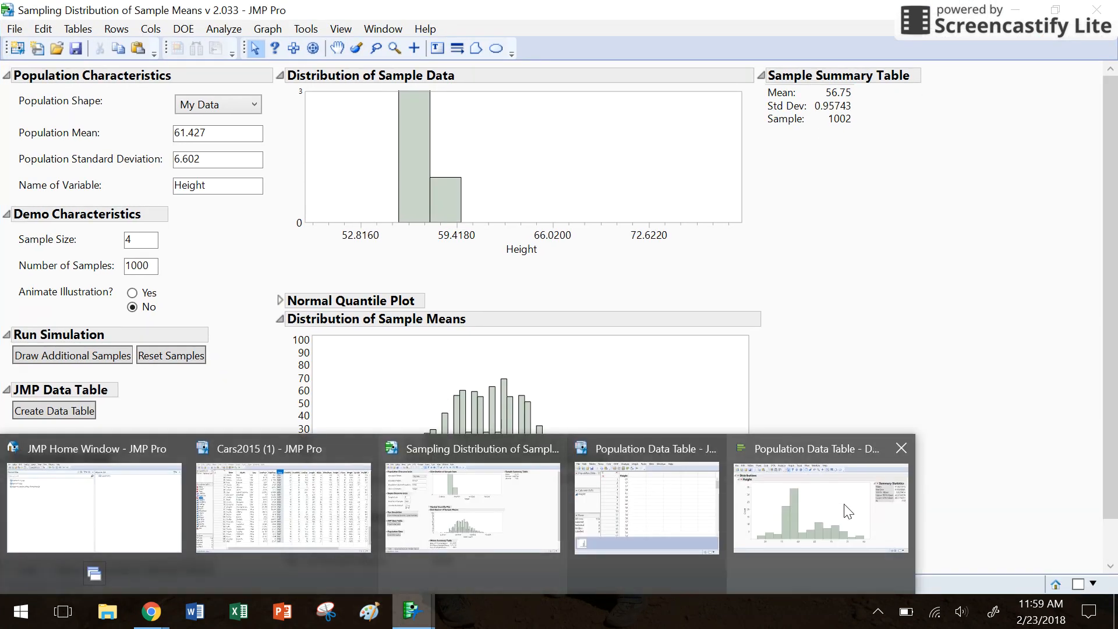
{"action": "mouse_move", "coordinate": [848, 512]}
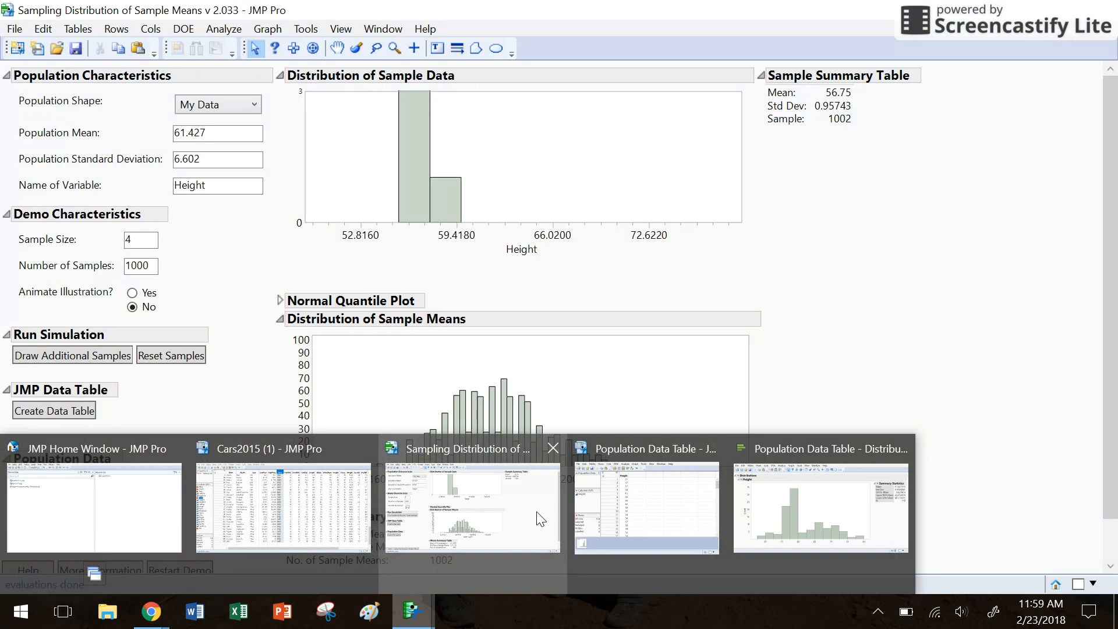
{"action": "left_click", "coordinate": [536, 511]}
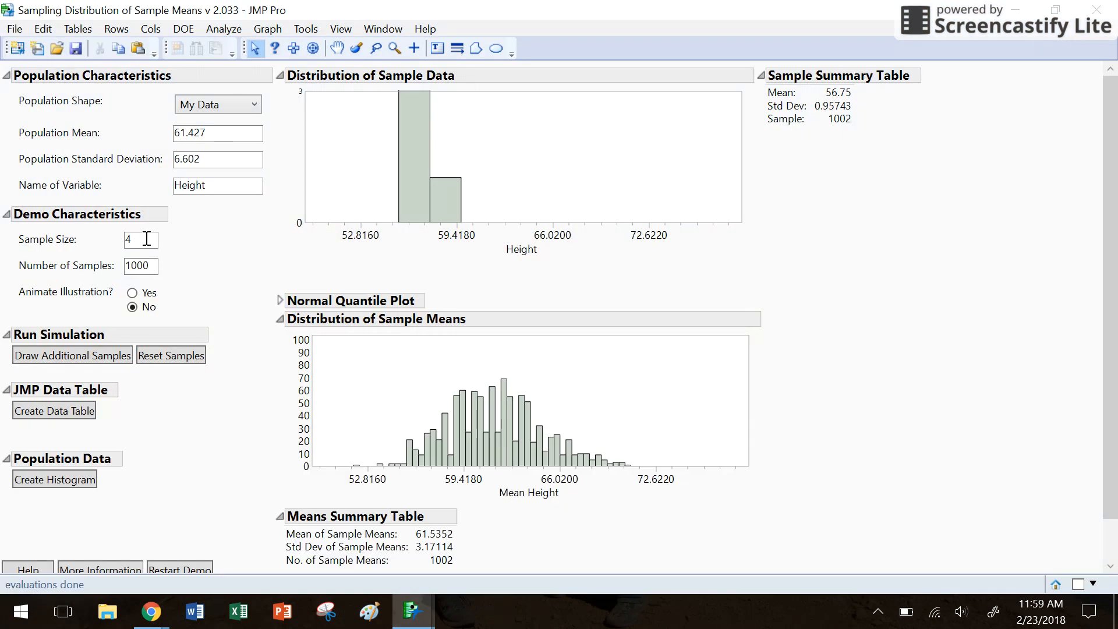
- Reset the samples, set the sample size to 9 and draw 1000 new samples
{"action": "left_click", "coordinate": [157, 366]}
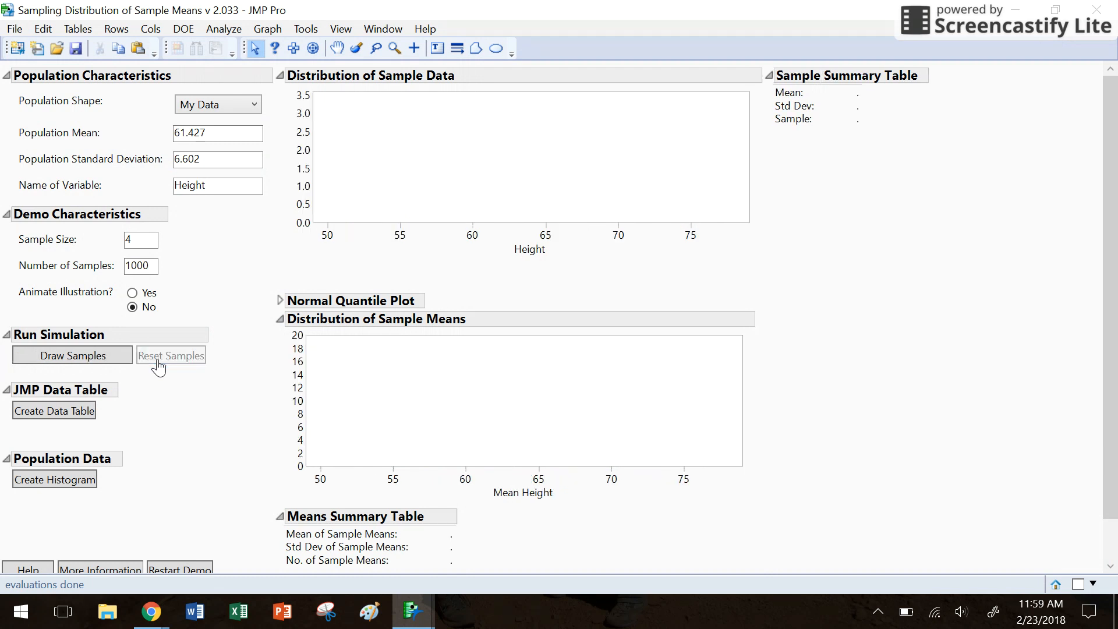
{"action": "double_click", "coordinate": [137, 241]}
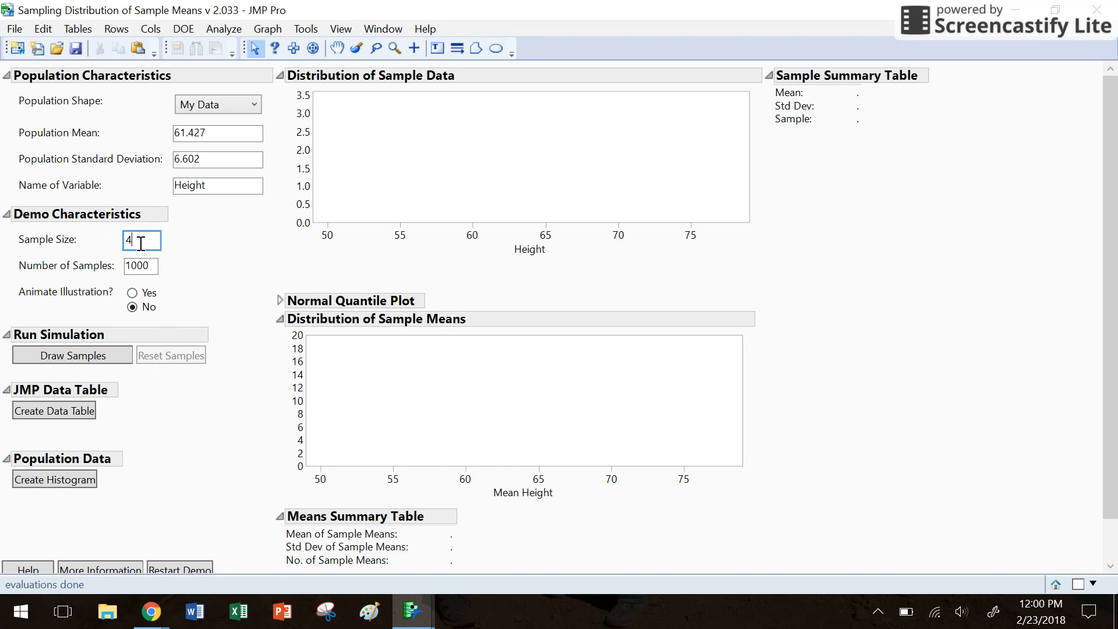
{"action": "type", "text": "9"}
{"action": "key", "text": "Return"}
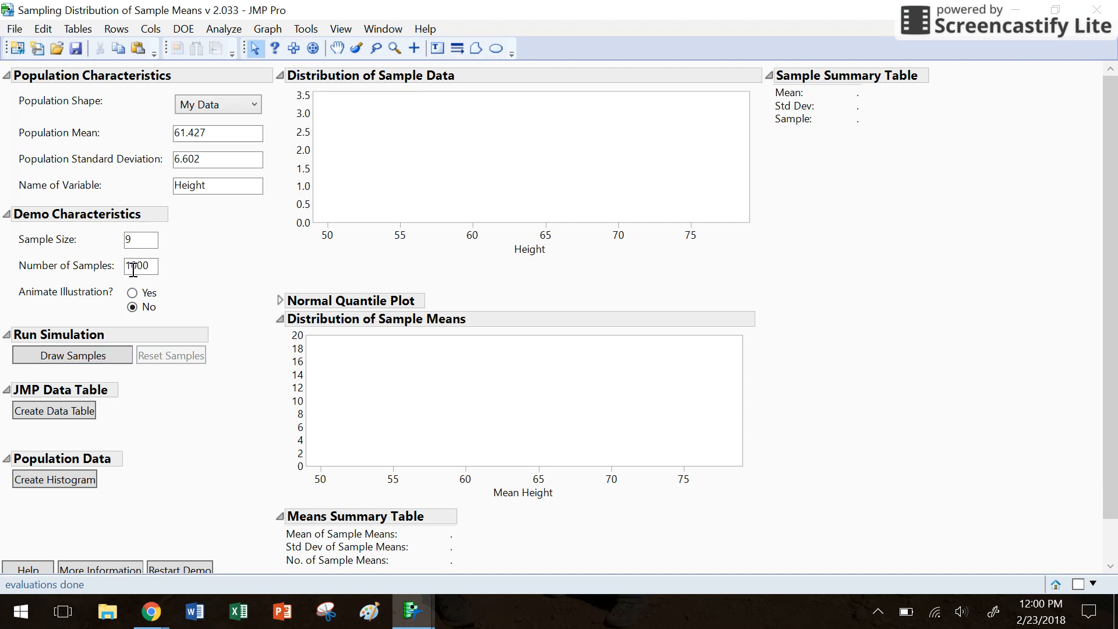
{"action": "left_click", "coordinate": [100, 356]}
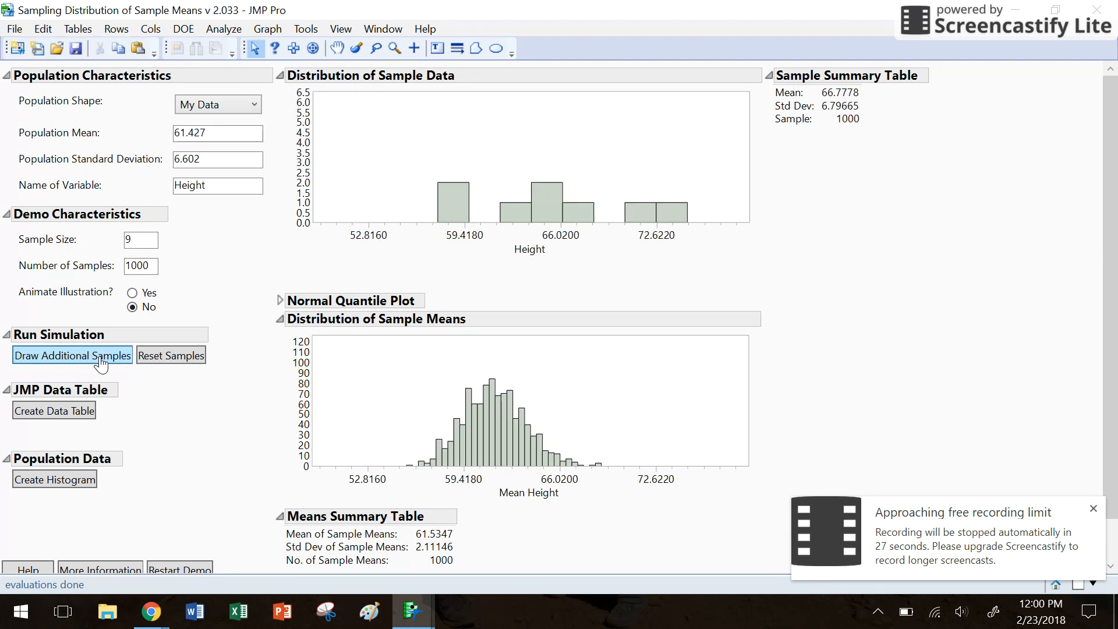